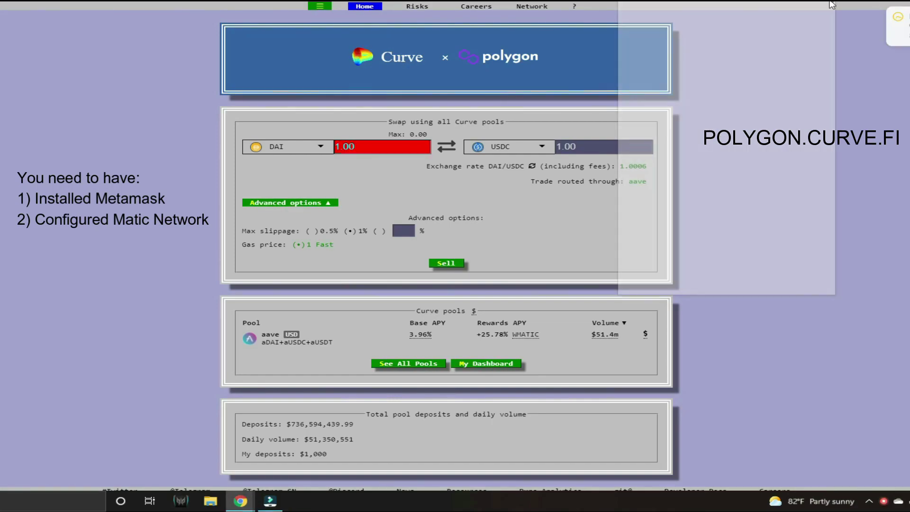
Step: Dismiss the MetaMask popup and reload polygon.curve.fi to show the connected $1,000 deposits
{"action": "left_click", "coordinate": [873, 103]}
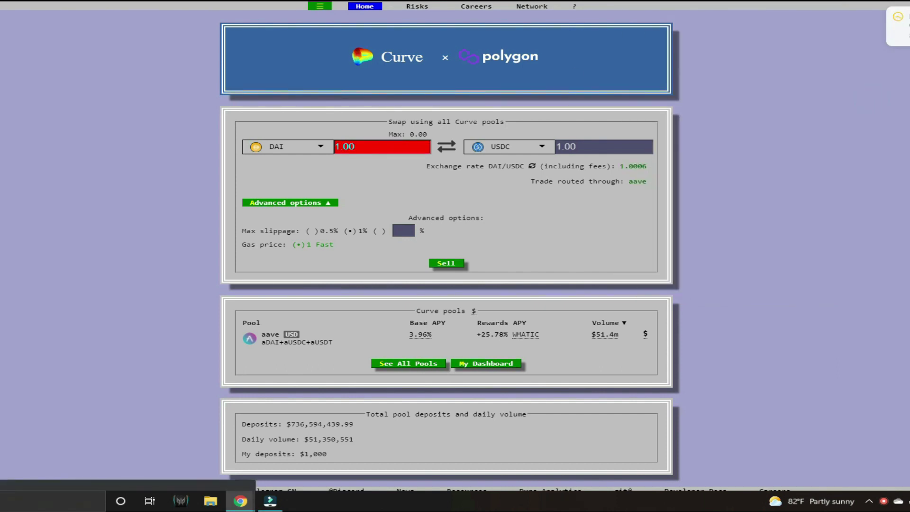
{"action": "key", "text": "F5"}
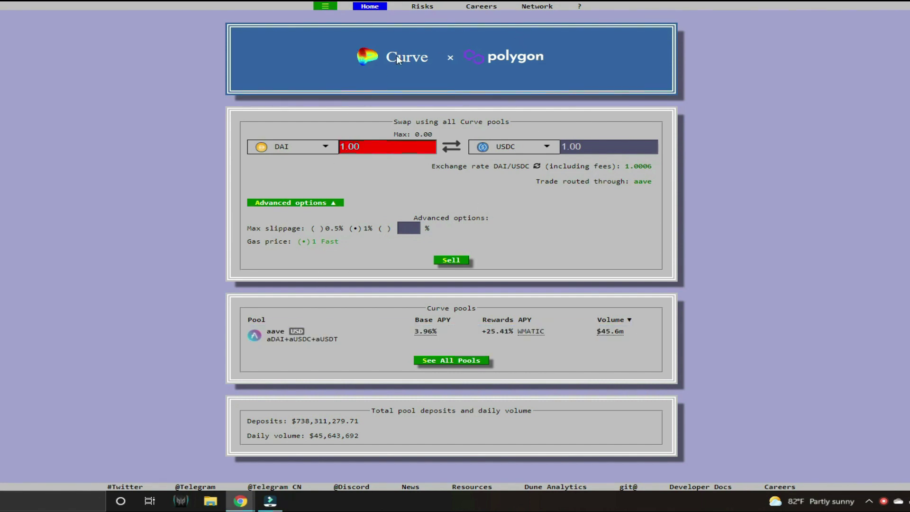
Step: Browse the Risks page and the aave pool page, returning to the Curve home page
{"action": "left_click", "coordinate": [424, 6]}
{"action": "left_click", "coordinate": [369, 6]}
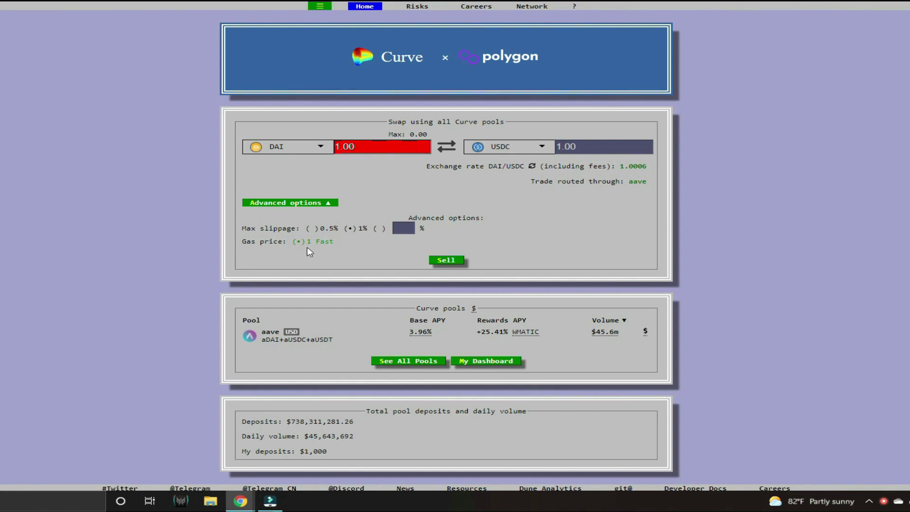
{"action": "left_click", "coordinate": [350, 340]}
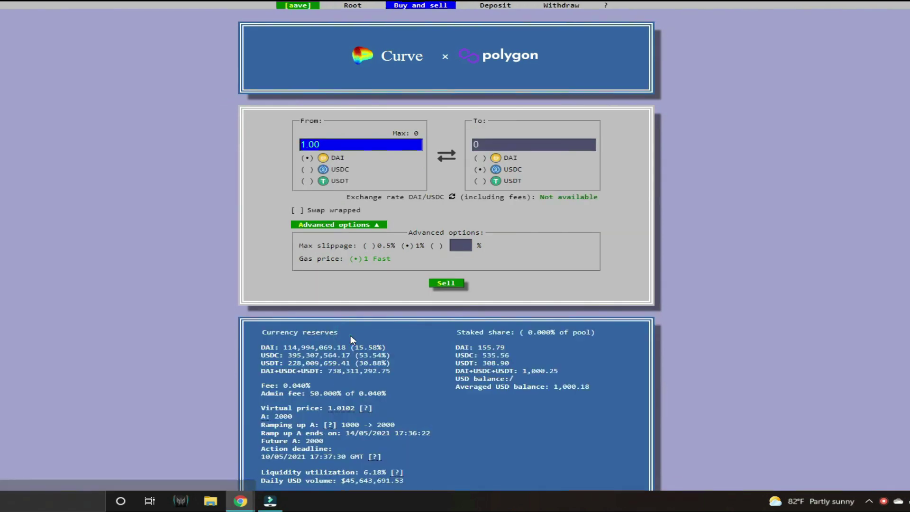
{"action": "left_click", "coordinate": [353, 5]}
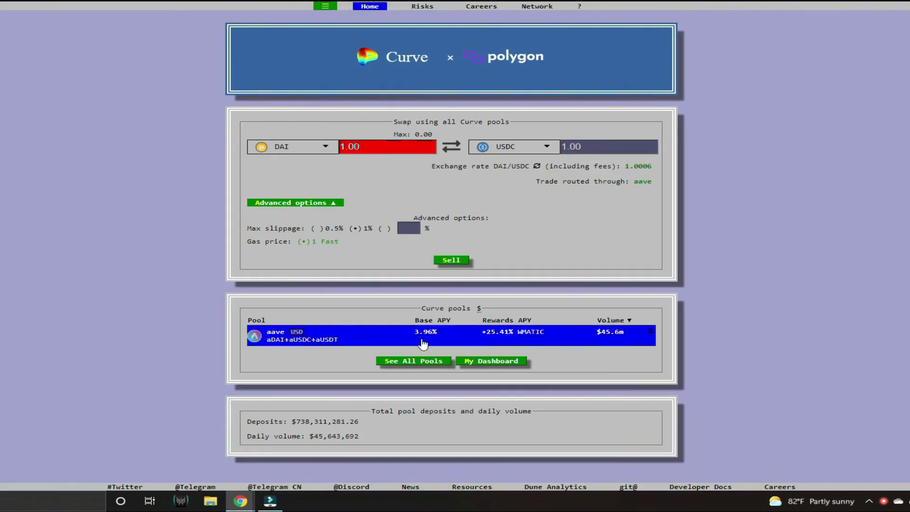
Step: From My Dashboard, open the aave pool's Withdraw form showing 990.09 staked tokens
{"action": "left_click", "coordinate": [467, 363]}
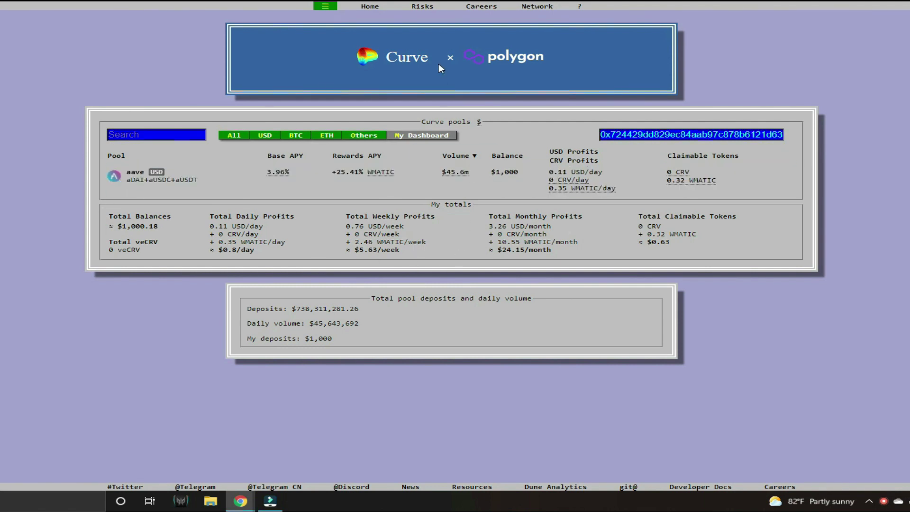
{"action": "left_click", "coordinate": [331, 175]}
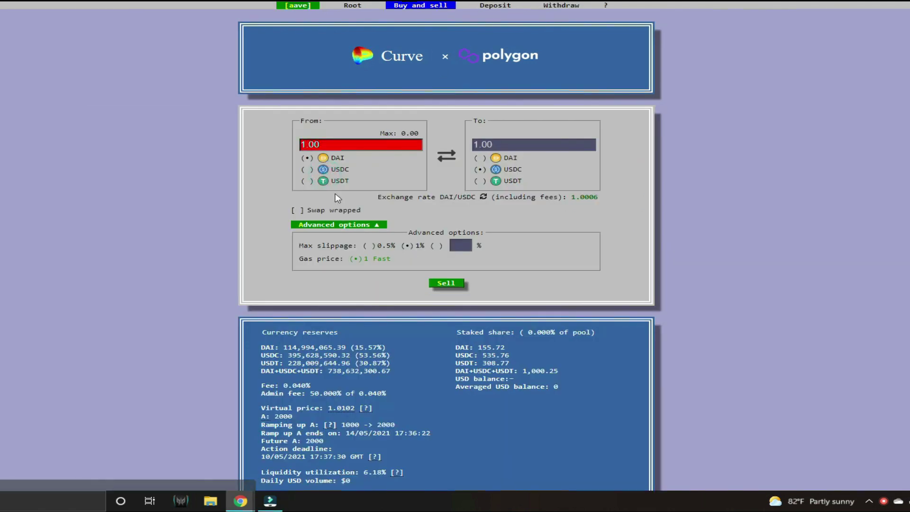
{"action": "left_click", "coordinate": [561, 5]}
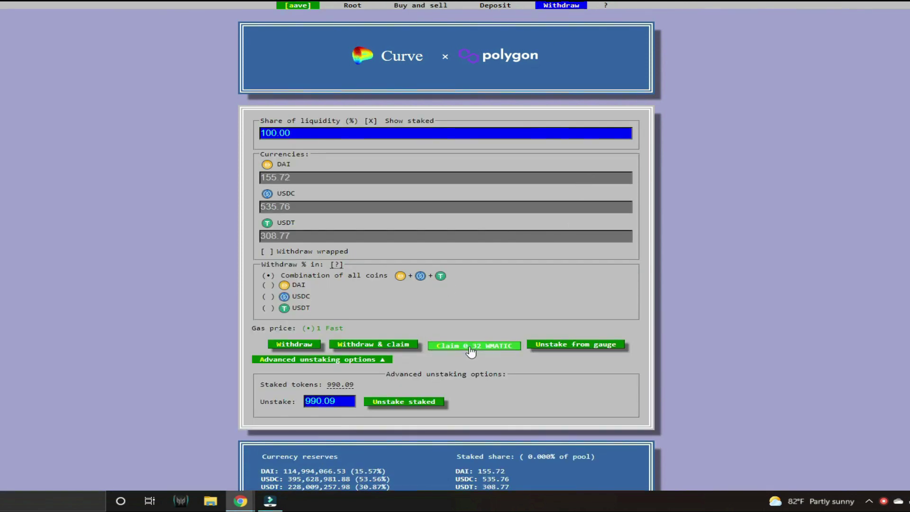
Step: Claim the 0.32 WMATIC rewards earned in the aave pool
{"action": "left_click", "coordinate": [470, 349]}
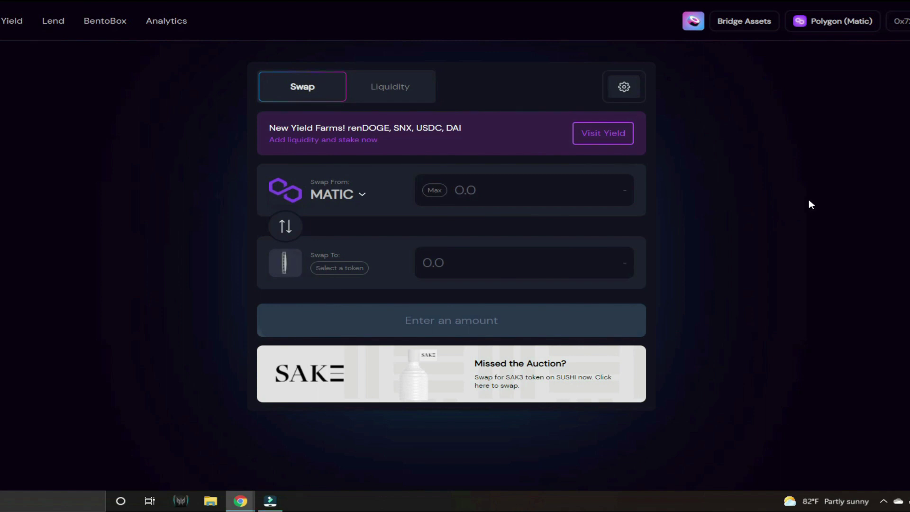
Step: Set up a SushiSwap swap of the full WMATIC balance (about 0.3168) to USDC
{"action": "left_click", "coordinate": [362, 194]}
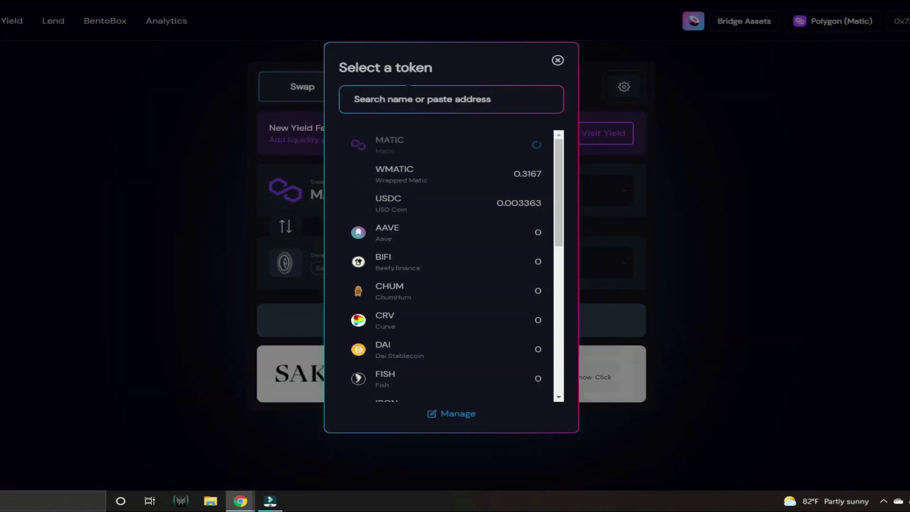
{"action": "type", "text": "wm"}
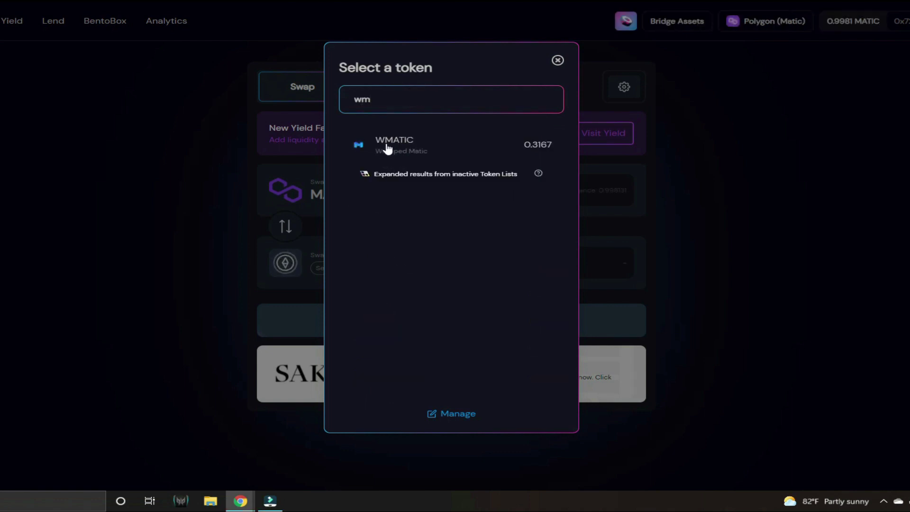
{"action": "left_click", "coordinate": [387, 147]}
{"action": "left_click", "coordinate": [342, 269]}
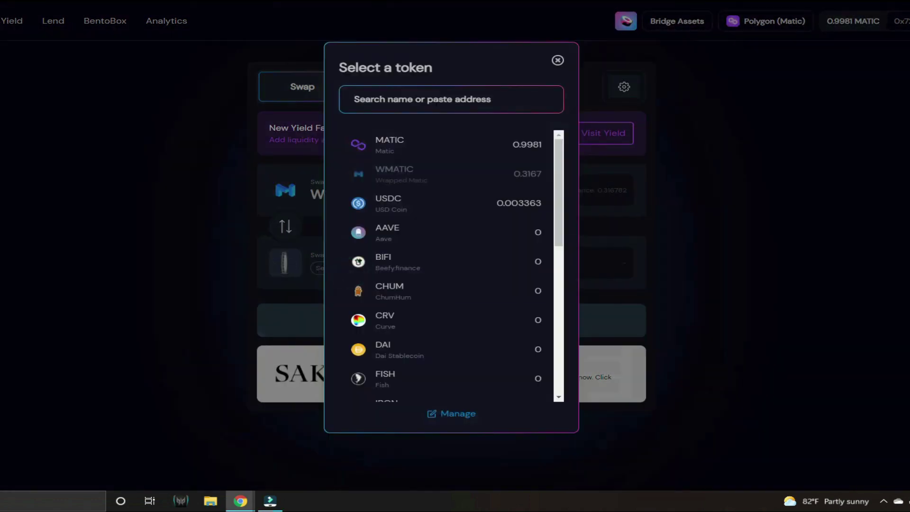
{"action": "left_click", "coordinate": [389, 202]}
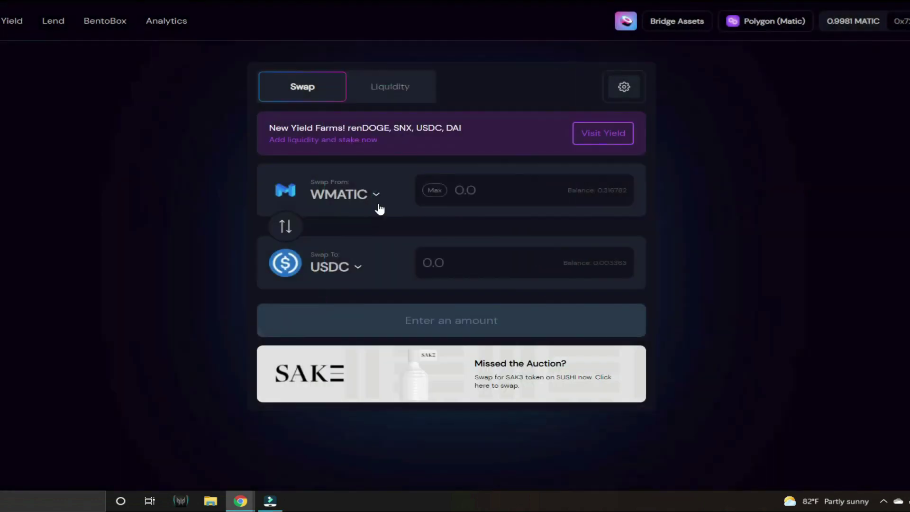
{"action": "left_click", "coordinate": [434, 190]}
Step: Confirm the swap for roughly 0.589 USDC and approve it in MetaMask
{"action": "left_click", "coordinate": [506, 331]}
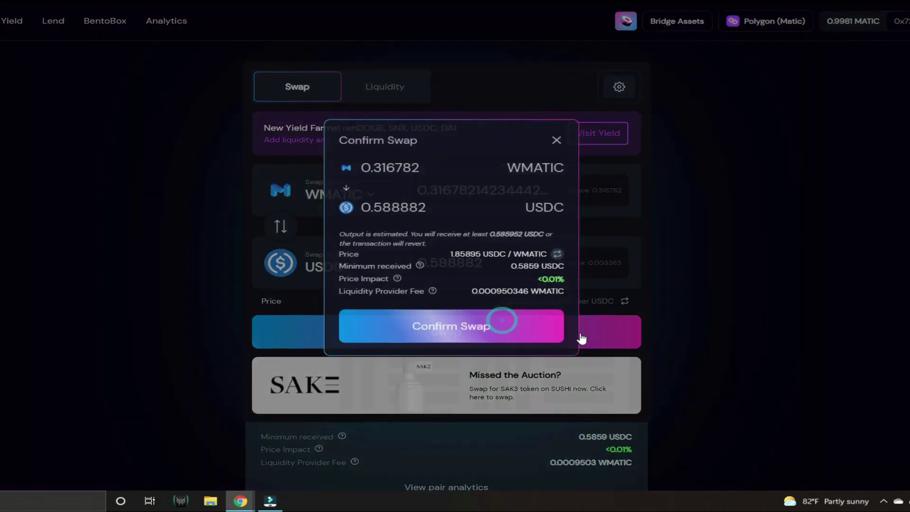
{"action": "left_click", "coordinate": [485, 331]}
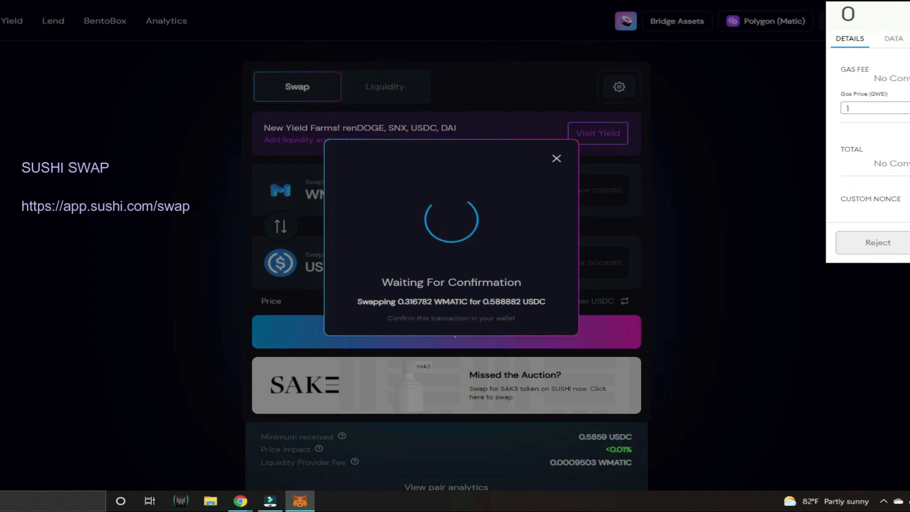
{"action": "left_click", "coordinate": [903, 242]}
{"action": "left_click", "coordinate": [508, 323]}
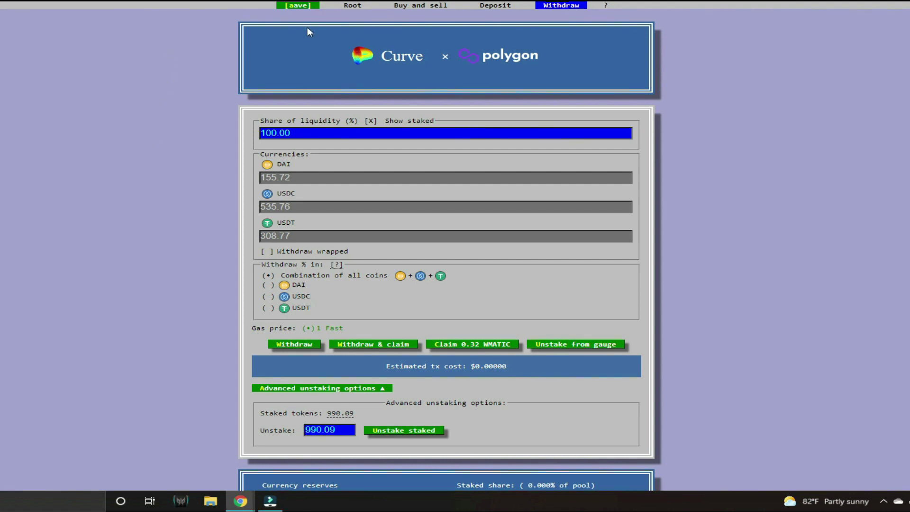
Step: From the Curve home page and My Dashboard, reopen the aave pool's withdrawal form with 0.00 WMATIC to claim
{"action": "left_click", "coordinate": [350, 7]}
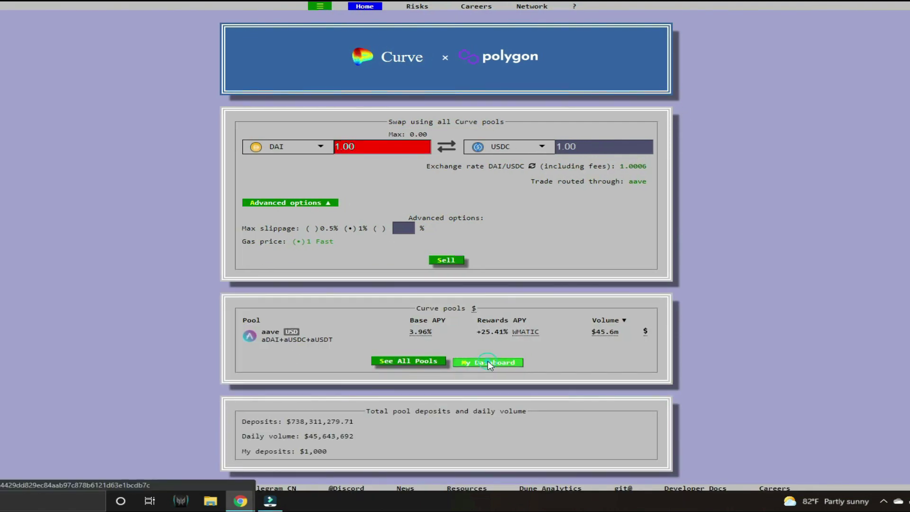
{"action": "left_click", "coordinate": [488, 364]}
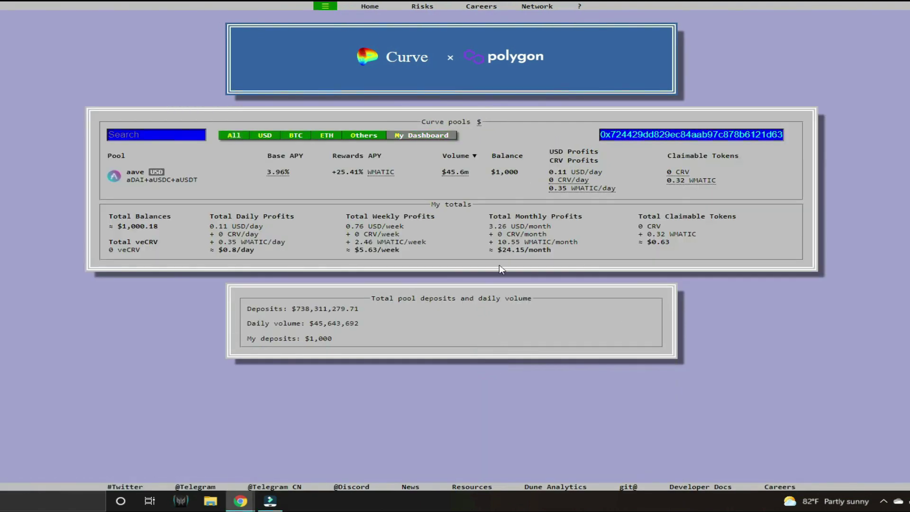
{"action": "left_click", "coordinate": [455, 172]}
{"action": "left_click", "coordinate": [561, 6]}
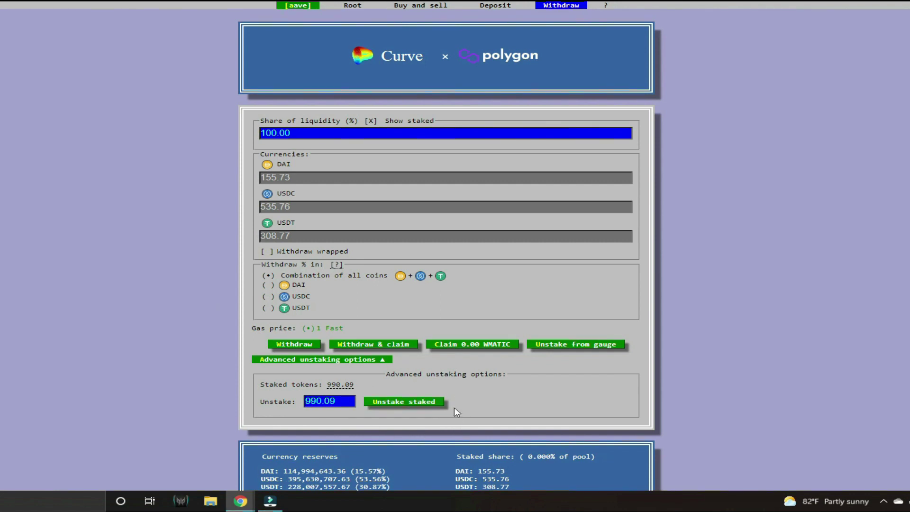
{"action": "scroll", "coordinate": [595, 393], "scroll_direction": "down", "scroll_amount": 3}
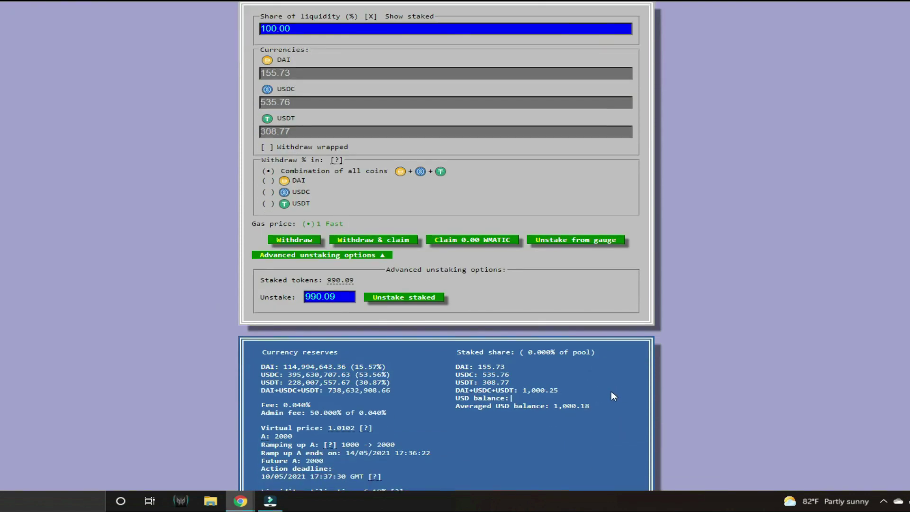
{"action": "scroll", "coordinate": [611, 392], "scroll_direction": "up", "scroll_amount": 3}
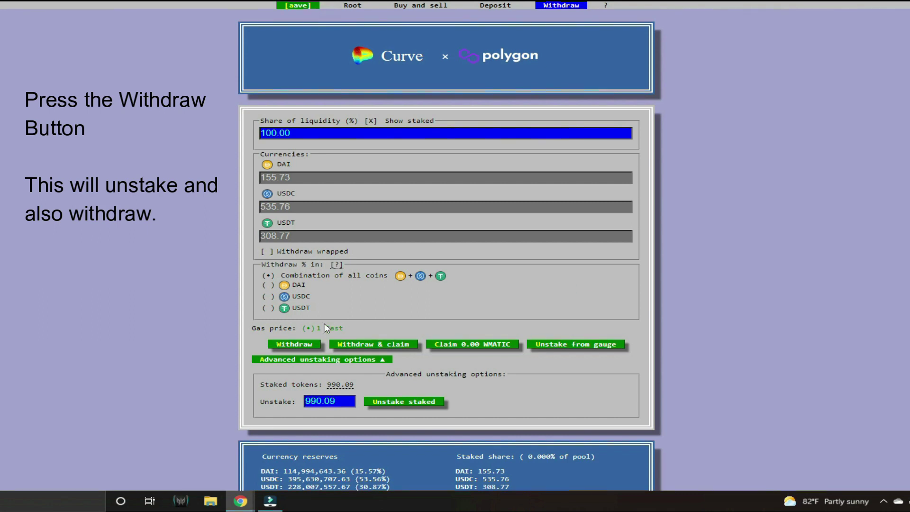
Step: Withdraw the full aave pool share as all three coins, approving the 990.09 unstake and liquidity removal in MetaMask
{"action": "left_click", "coordinate": [294, 344]}
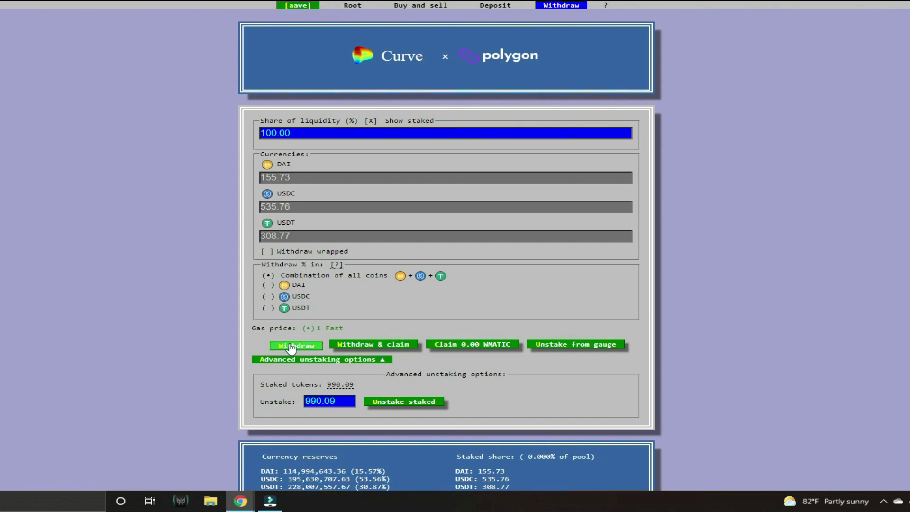
{"action": "left_click", "coordinate": [292, 346]}
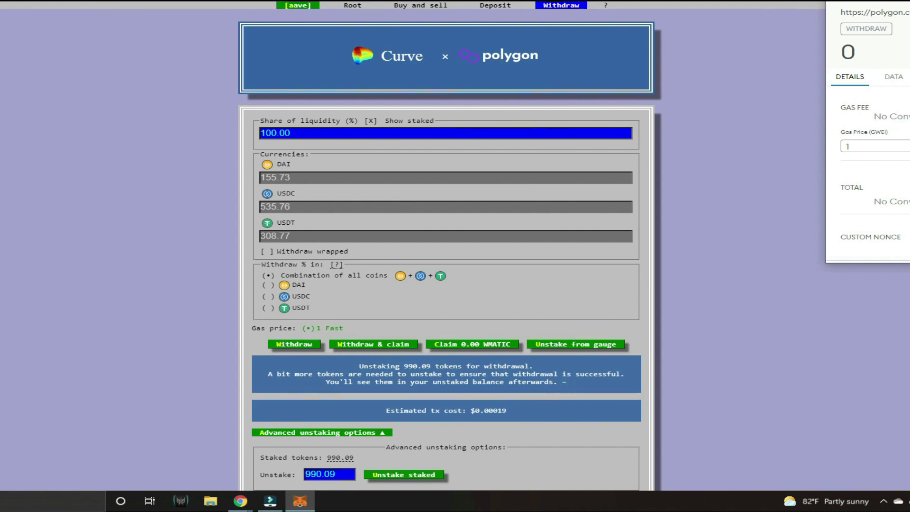
{"action": "scroll", "coordinate": [867, 142], "scroll_direction": "down", "scroll_amount": 1}
{"action": "left_click", "coordinate": [903, 242]}
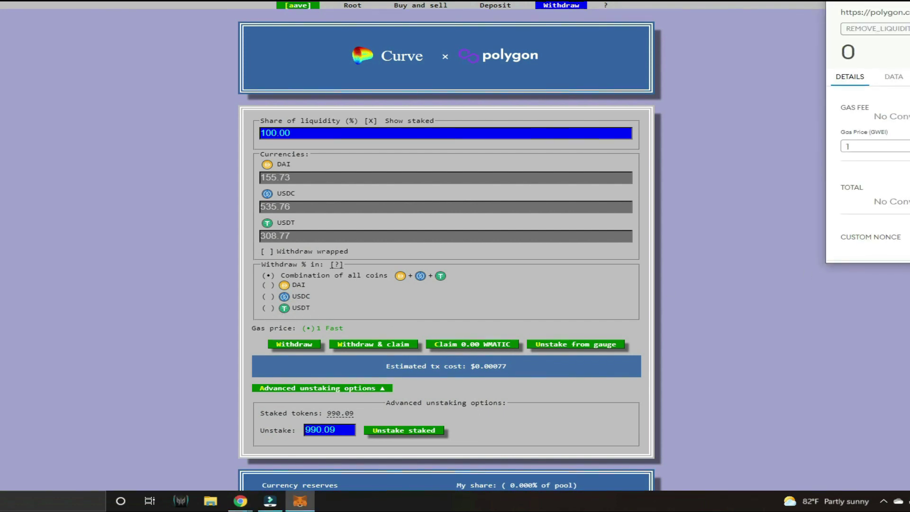
{"action": "scroll", "coordinate": [867, 143], "scroll_direction": "down", "scroll_amount": 1}
{"action": "left_click", "coordinate": [906, 242]}
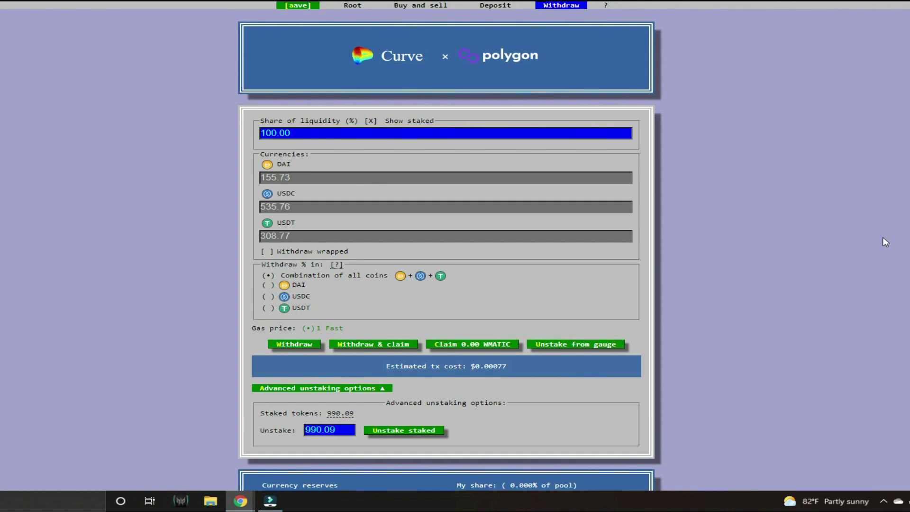
Step: Preview DAI-only and USDC-only withdrawals, revert to all coins, then bring up the deposit form
{"action": "left_click", "coordinate": [265, 285]}
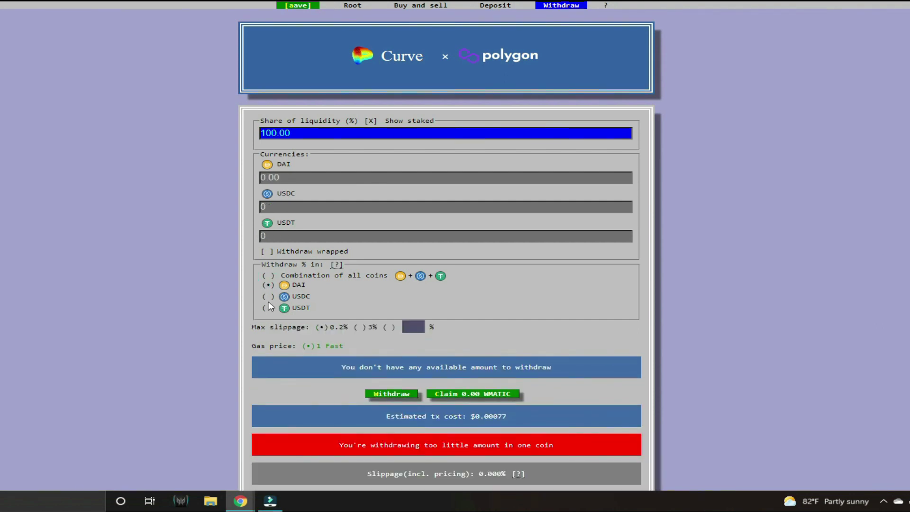
{"action": "left_click", "coordinate": [264, 296]}
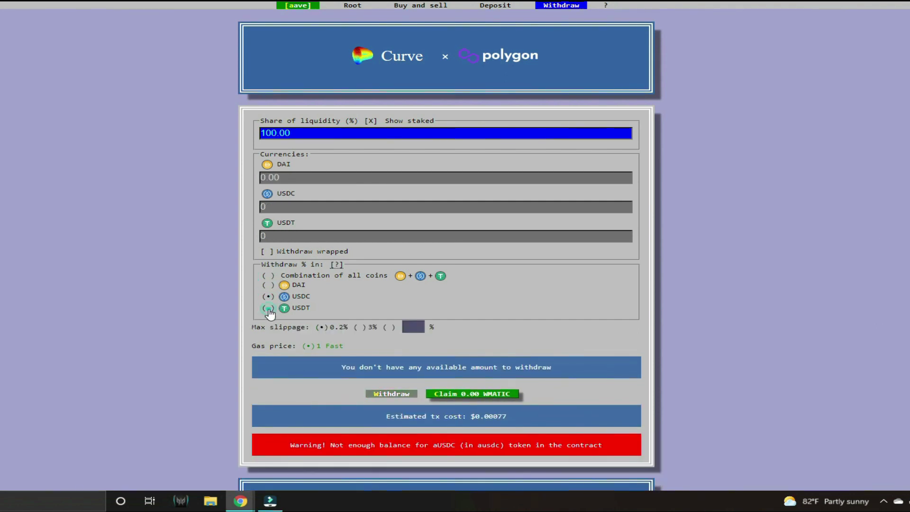
{"action": "left_click", "coordinate": [265, 275]}
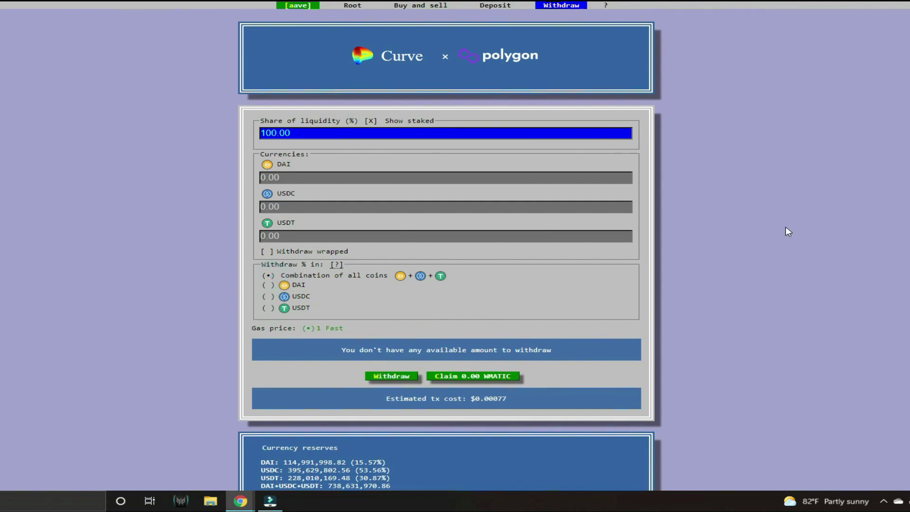
{"action": "scroll", "coordinate": [786, 227], "scroll_direction": "down", "scroll_amount": 3}
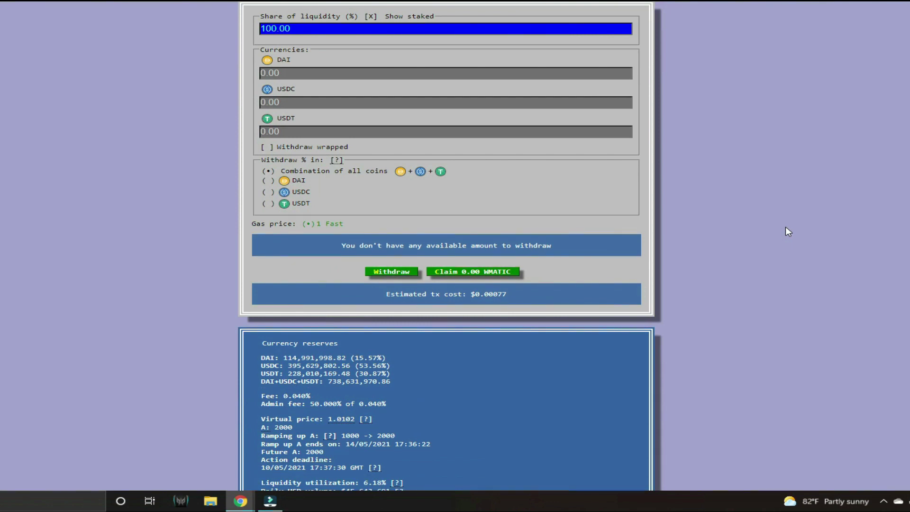
{"action": "scroll", "coordinate": [786, 227], "scroll_direction": "up", "scroll_amount": 3}
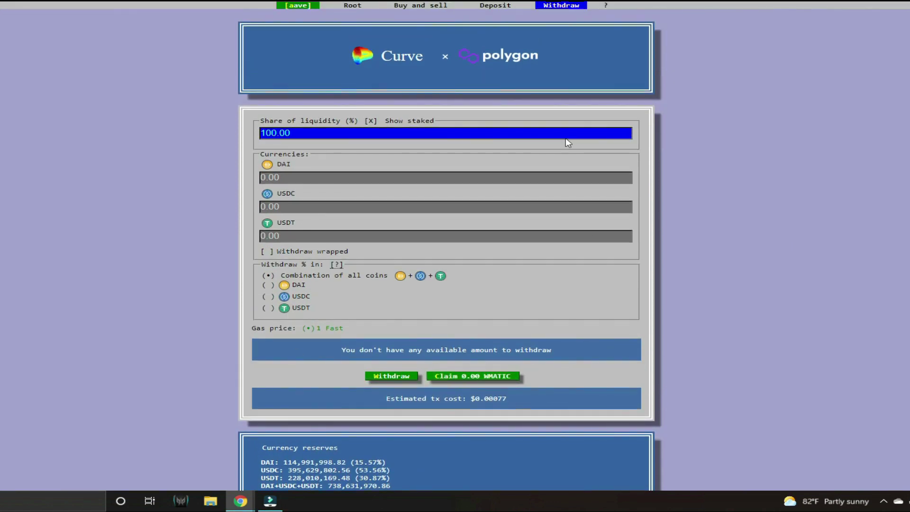
{"action": "left_click", "coordinate": [492, 6]}
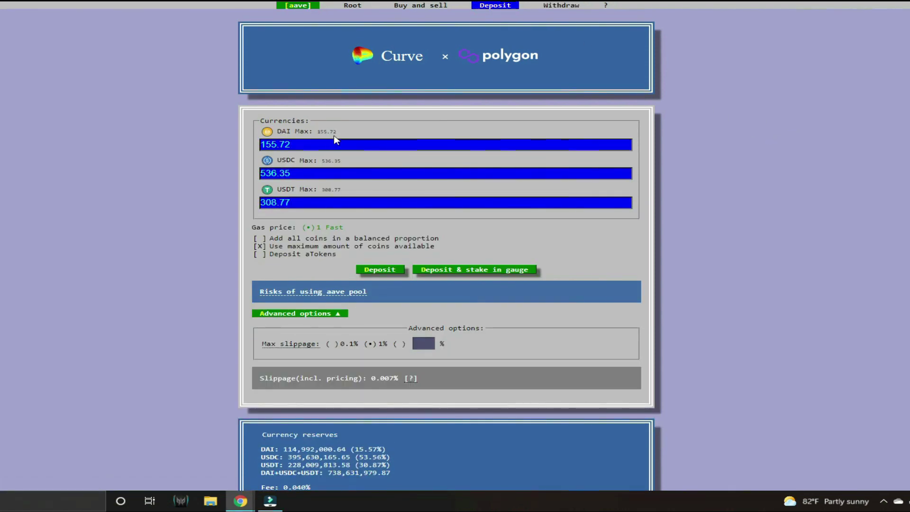
Step: Launch Windows Calculator and sum 155.72 DAI and 308.77 USDT
{"action": "key", "text": "super"}
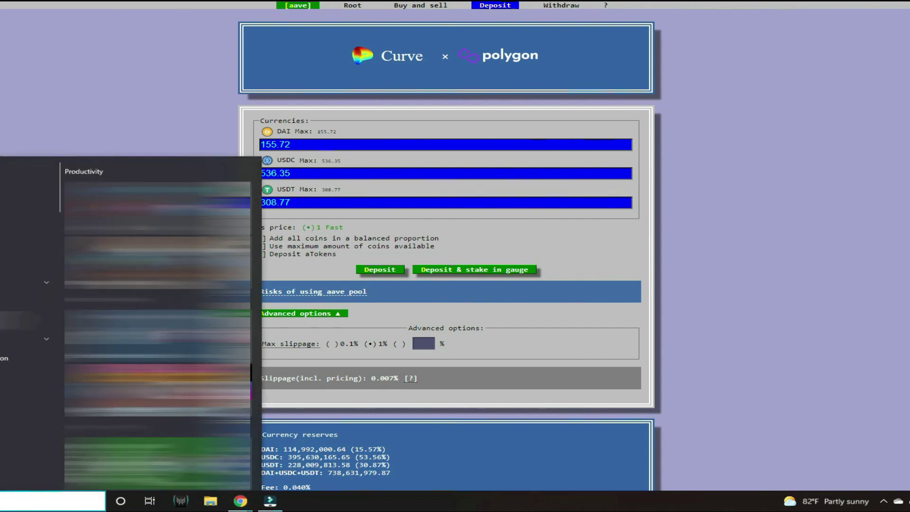
{"action": "type", "text": "calc"}
{"action": "key", "text": "Return"}
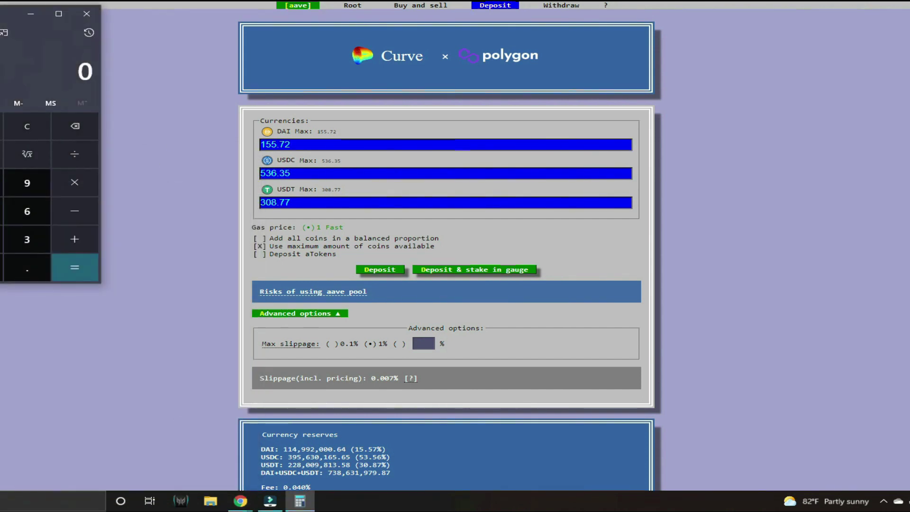
{"action": "type", "text": "155"}
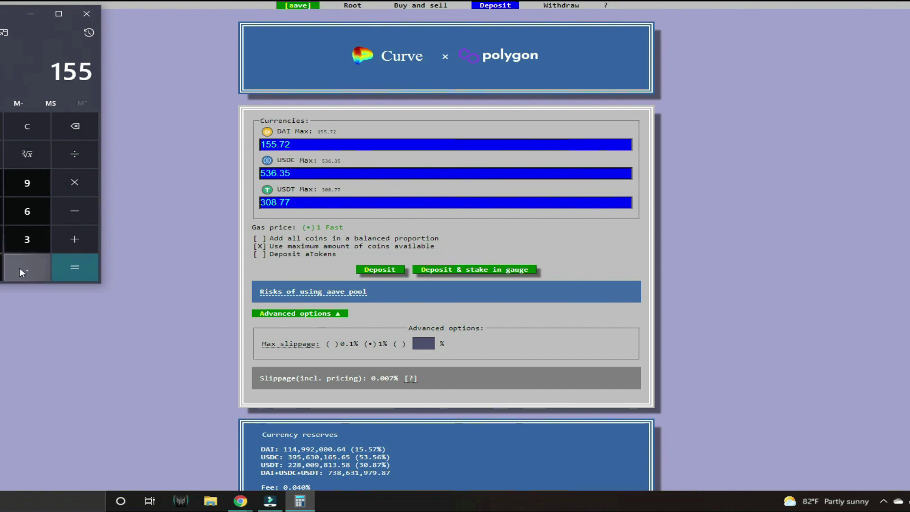
{"action": "type", "text": ".72"}
{"action": "left_click", "coordinate": [63, 242]}
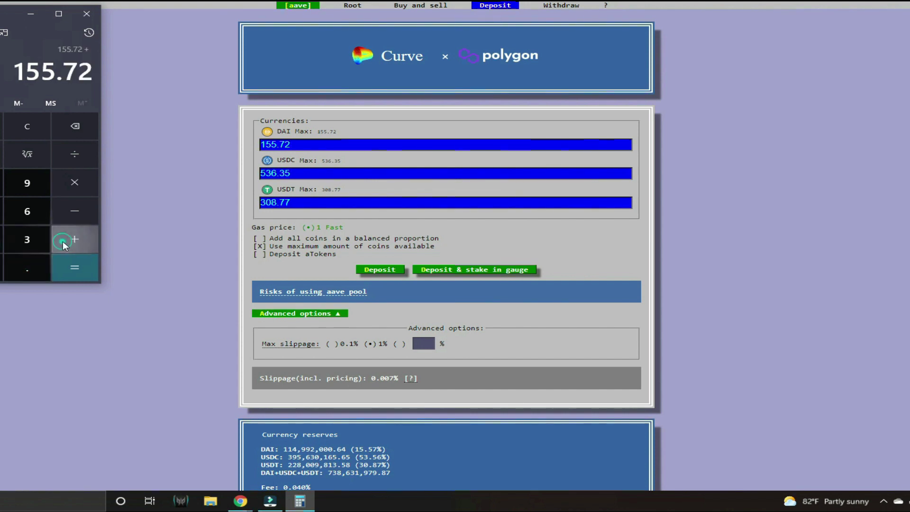
{"action": "type", "text": "308"}
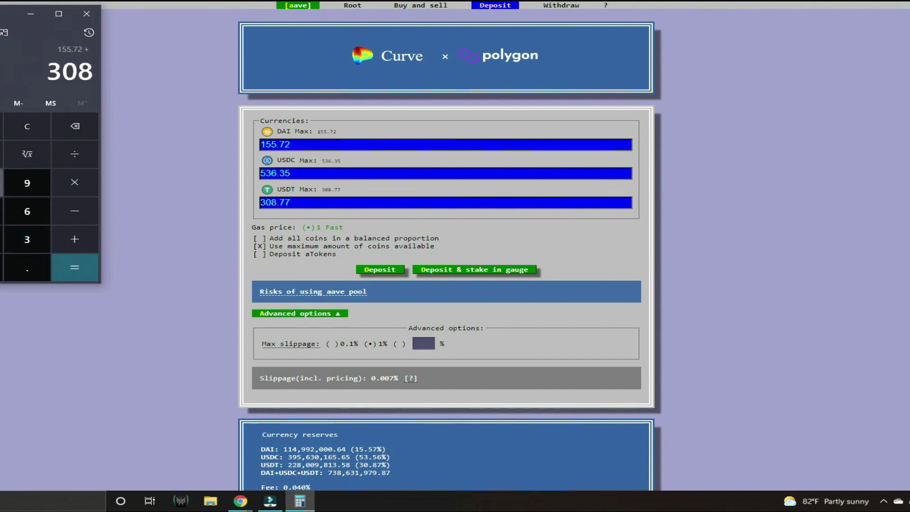
{"action": "type", "text": ".77"}
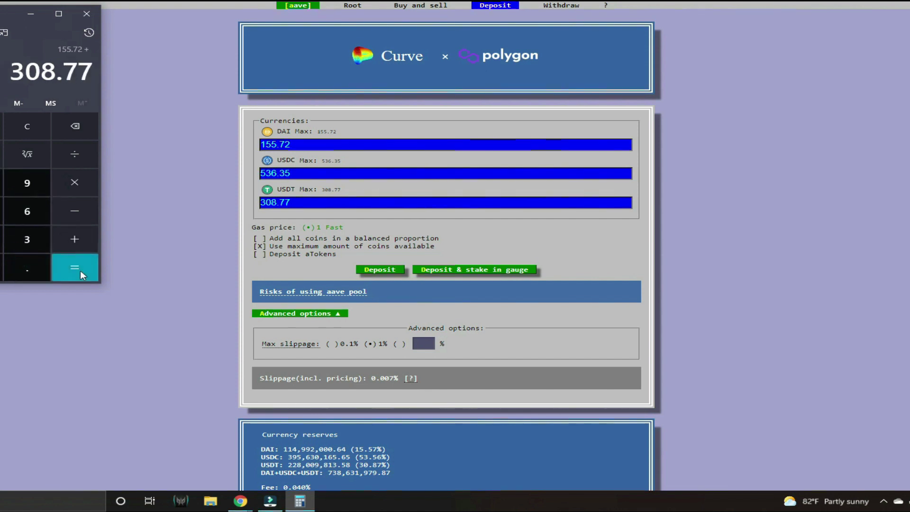
{"action": "left_click", "coordinate": [80, 270]}
{"action": "left_click", "coordinate": [75, 240]}
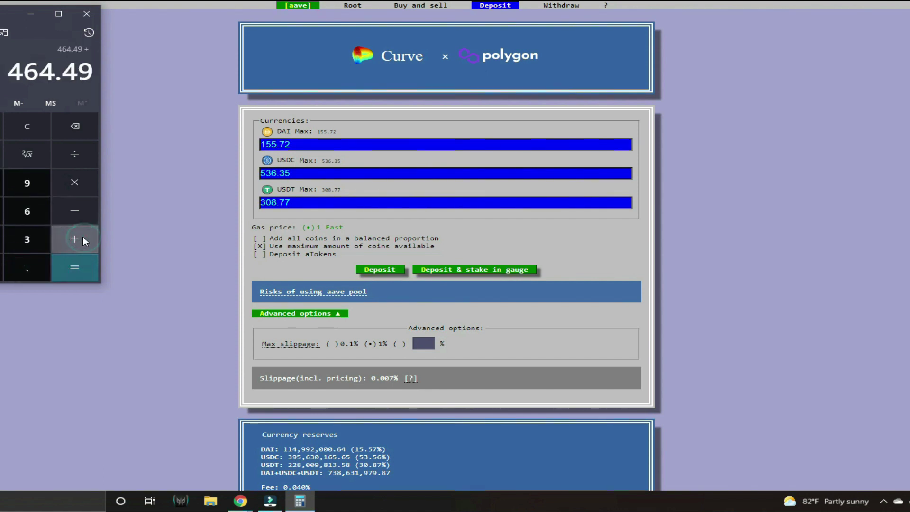
Step: Add 536.35 USDC for a total of 1,000.84, then close the calculator
{"action": "left_click", "coordinate": [28, 212]}
{"action": "left_click", "coordinate": [28, 240]}
{"action": "left_click", "coordinate": [28, 211]}
{"action": "left_click", "coordinate": [22, 268]}
{"action": "left_click", "coordinate": [27, 240]}
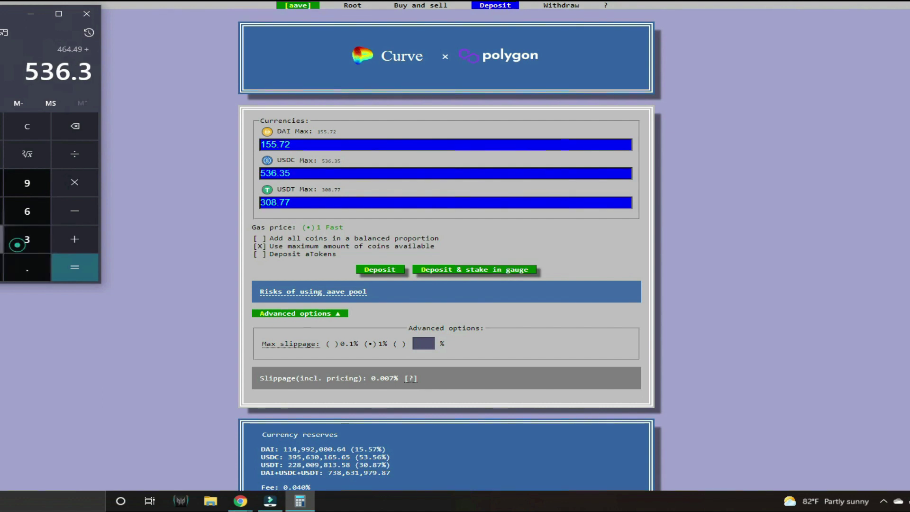
{"action": "left_click", "coordinate": [27, 211]}
{"action": "left_click", "coordinate": [74, 267]}
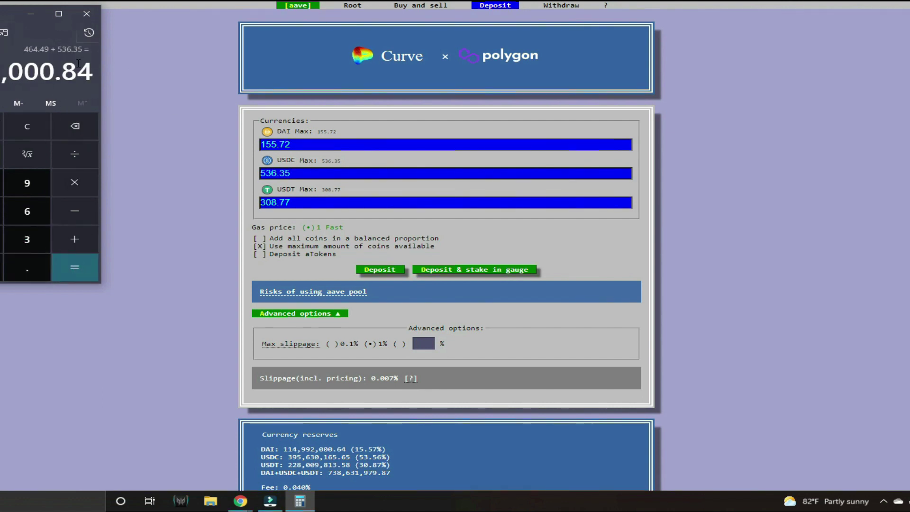
{"action": "left_click", "coordinate": [88, 16]}
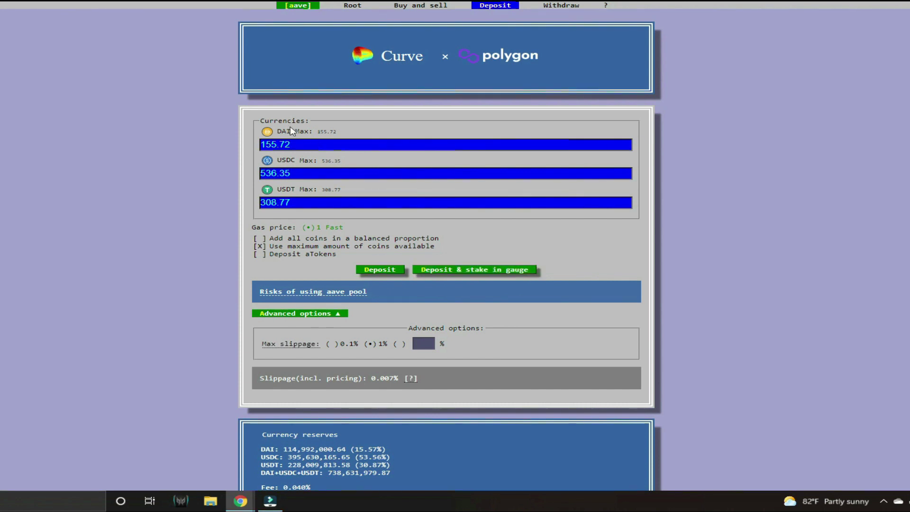
Step: Deposit 155.72 DAI, 536.35 USDC and 308.77 USDT with staking in the gauge
{"action": "left_click", "coordinate": [313, 173]}
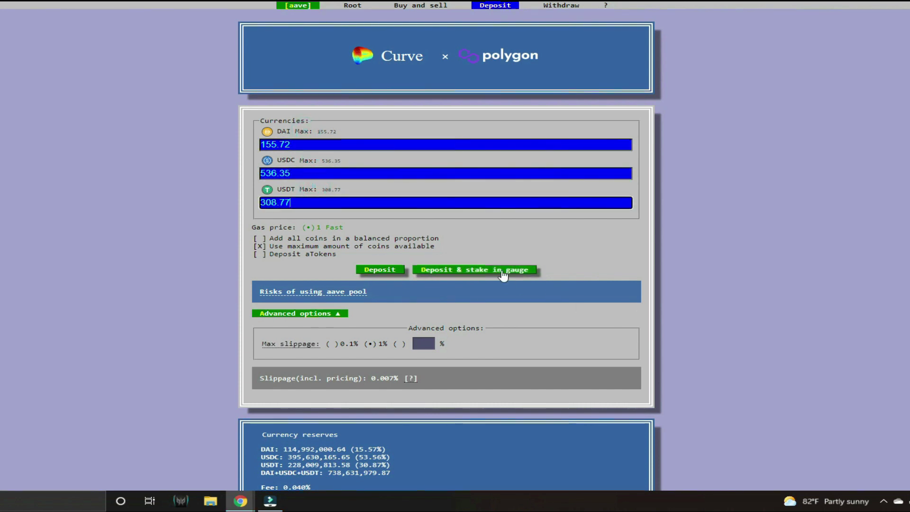
{"action": "left_click", "coordinate": [474, 269]}
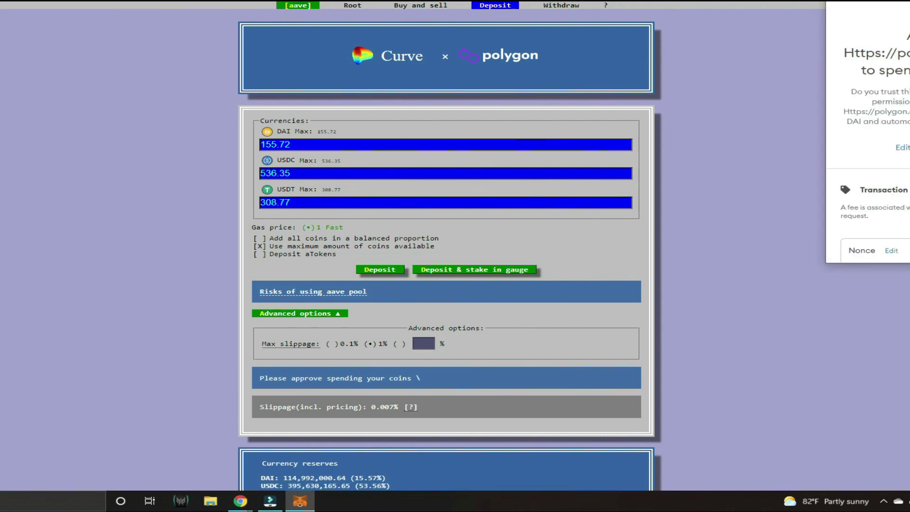
Step: Approve Curve spending the DAI and USDT in MetaMask, leaving the deposit awaiting confirmation
{"action": "left_click", "coordinate": [903, 242]}
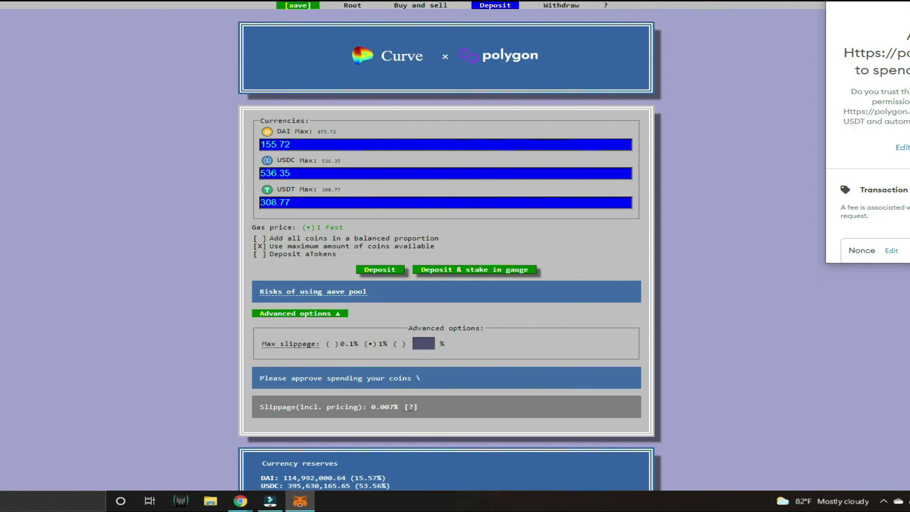
{"action": "scroll", "coordinate": [874, 178], "scroll_direction": "down", "scroll_amount": 3}
{"action": "left_click", "coordinate": [897, 242]}
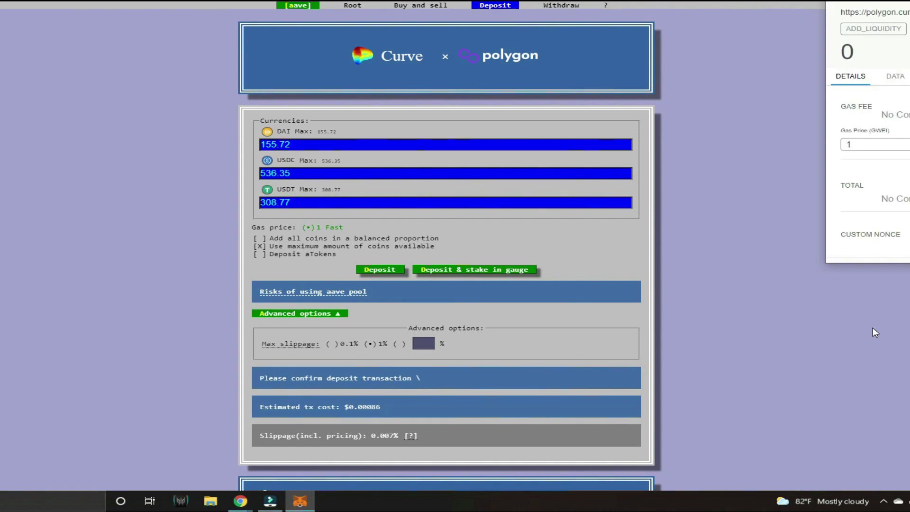
{"action": "scroll", "coordinate": [868, 142], "scroll_direction": "down", "scroll_amount": 1}
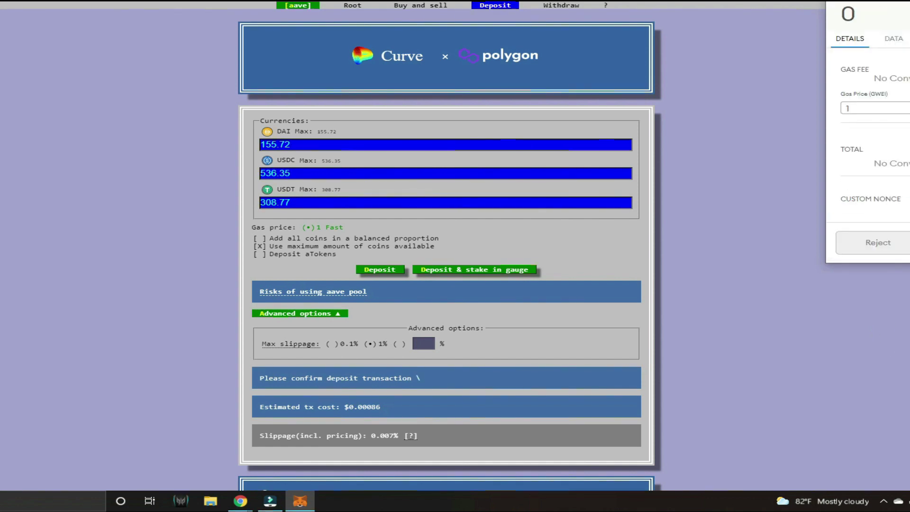
Step: Confirm the deposit in MetaMask so balances read 0.00 and staked share shows 1,000.84
{"action": "key", "text": "Return"}
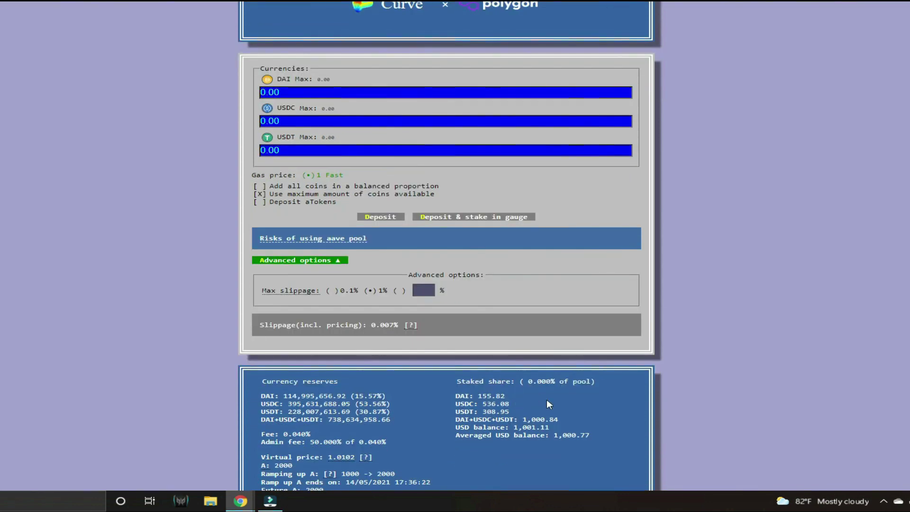
{"action": "scroll", "coordinate": [772, 355], "scroll_direction": "up", "scroll_amount": 3}
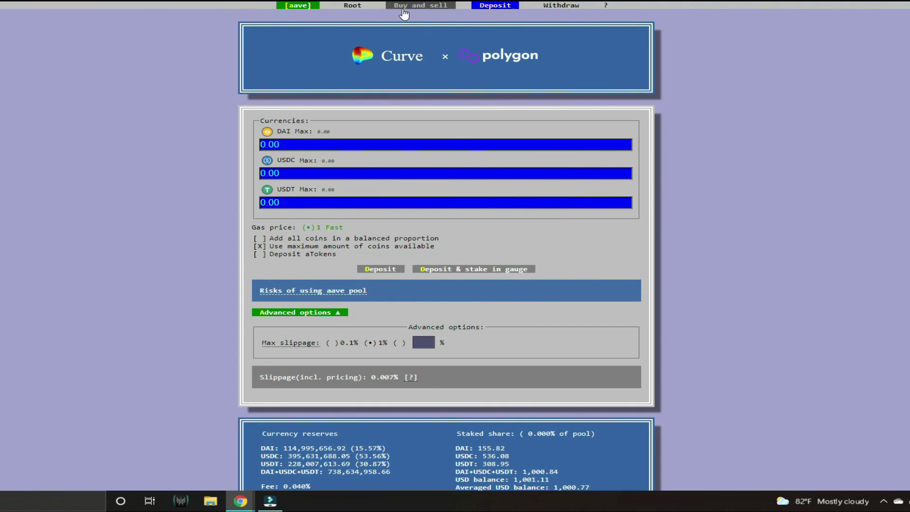